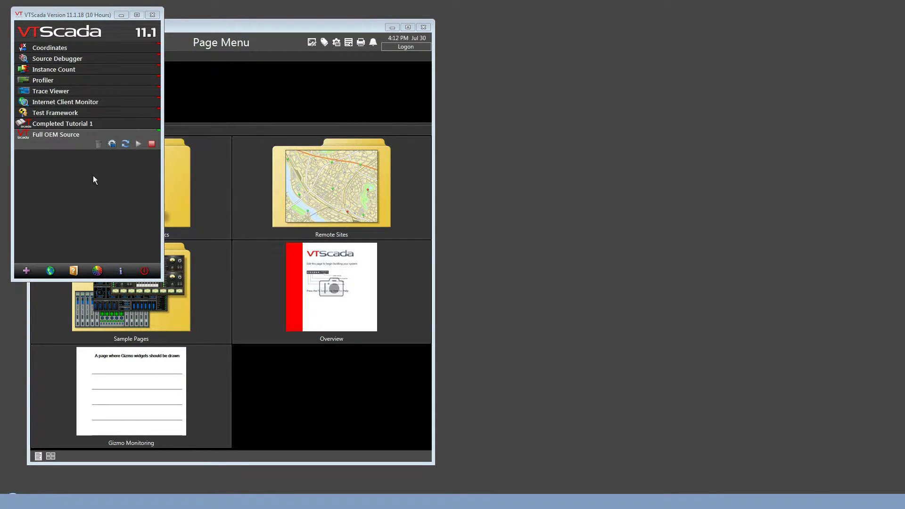
Open the Add Application Wizard from the VTScada Application Manager
{"action": "left_click", "coordinate": [25, 269]}
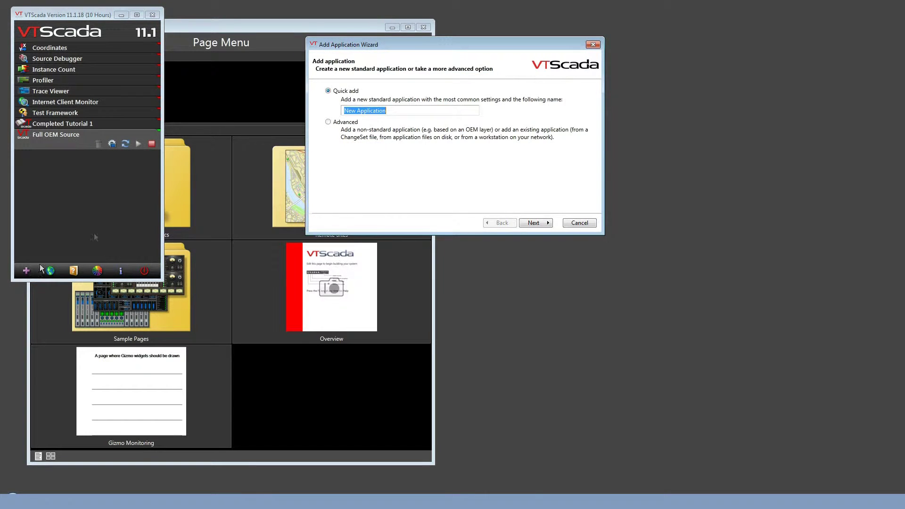
Choose the Advanced option and create a brand-new application
{"action": "left_click", "coordinate": [340, 123]}
{"action": "left_click", "coordinate": [532, 222]}
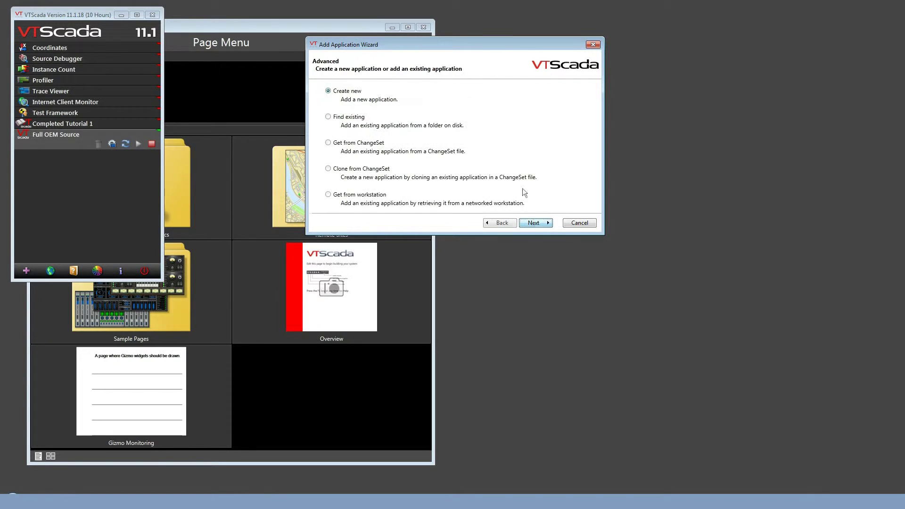
{"action": "left_click", "coordinate": [534, 225]}
Name it Work Application with type Full OEM Source, finish, and dock its window right
{"action": "left_click", "coordinate": [332, 102]}
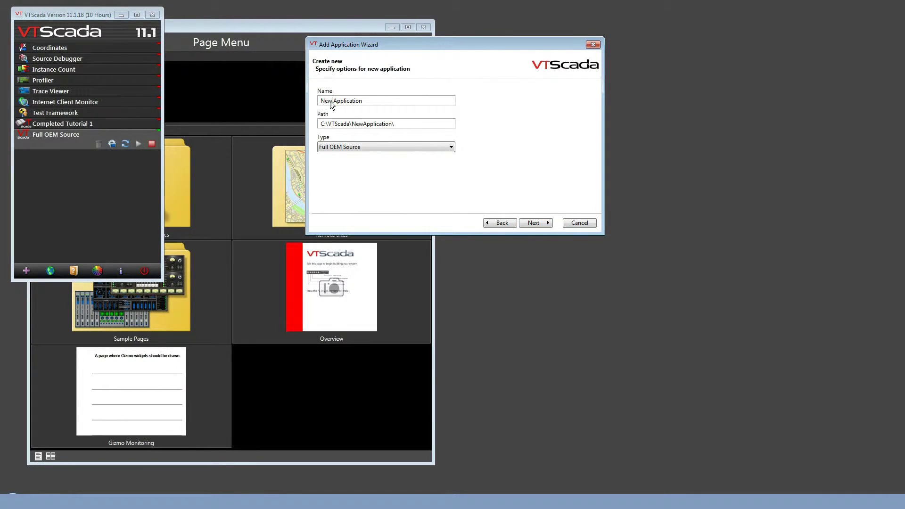
{"action": "double_click", "coordinate": [332, 101]}
{"action": "type", "text": "Work"}
{"action": "left_click", "coordinate": [320, 124]}
{"action": "left_click", "coordinate": [538, 224]}
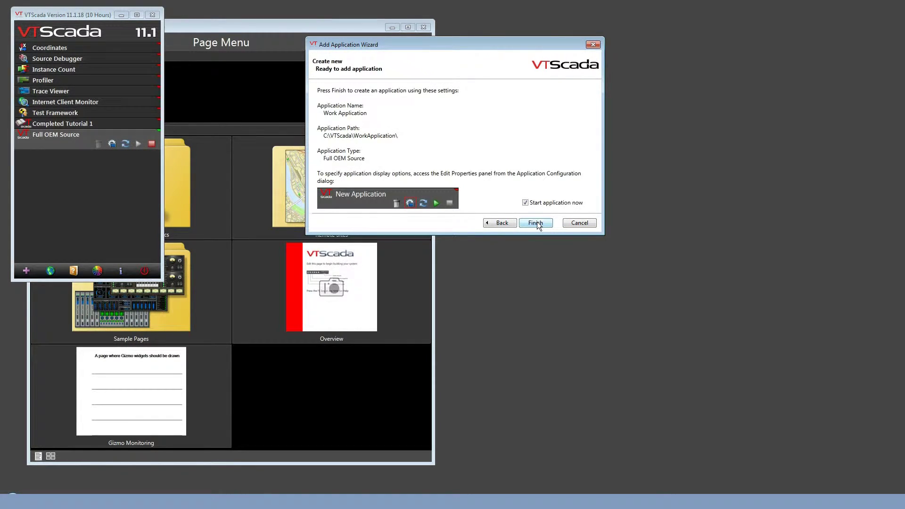
{"action": "left_click", "coordinate": [537, 222]}
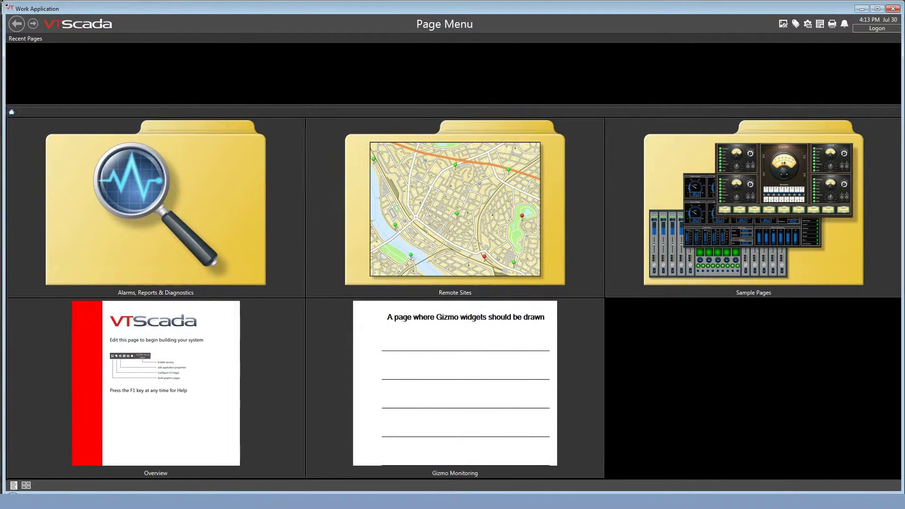
{"action": "left_click_drag", "start_coordinate": [3, 4], "coordinate": [425, 19]}
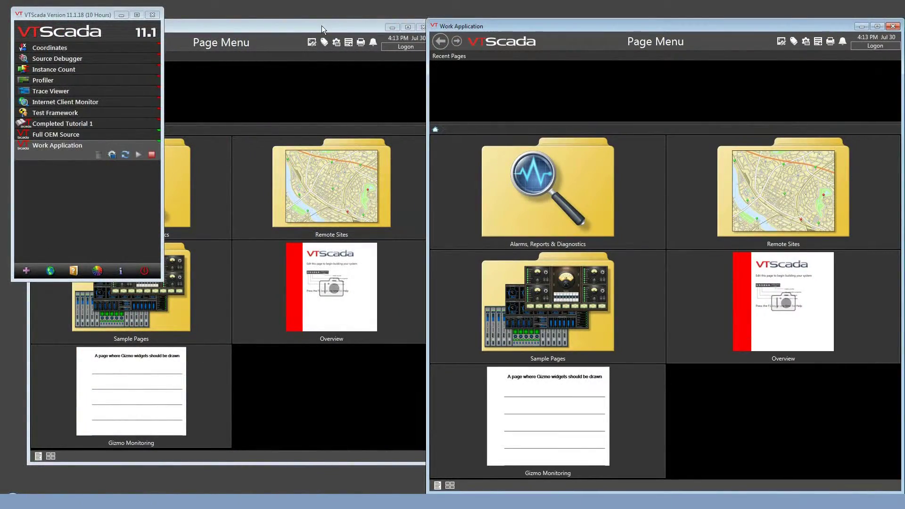
Bring the Full OEM Source window forward, then open Work Application's Tag Browser
{"action": "left_click", "coordinate": [322, 26]}
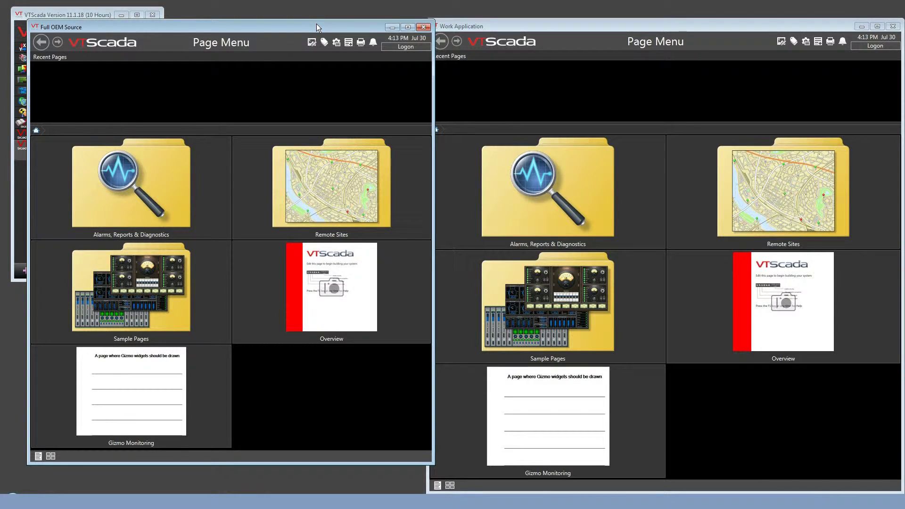
{"action": "left_click", "coordinate": [795, 43]}
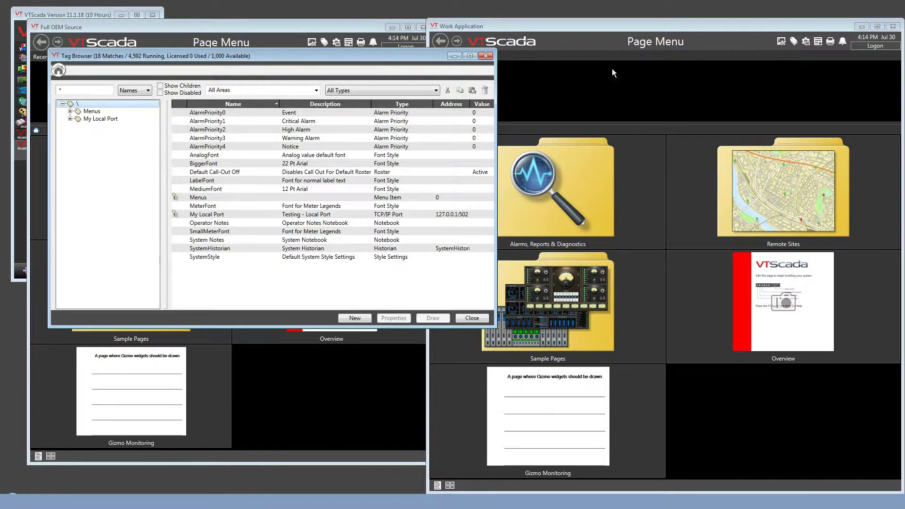
Move the Tag Browser right and expand My Local Port to show Virtual Modbus
{"action": "left_click_drag", "start_coordinate": [302, 59], "coordinate": [501, 73]}
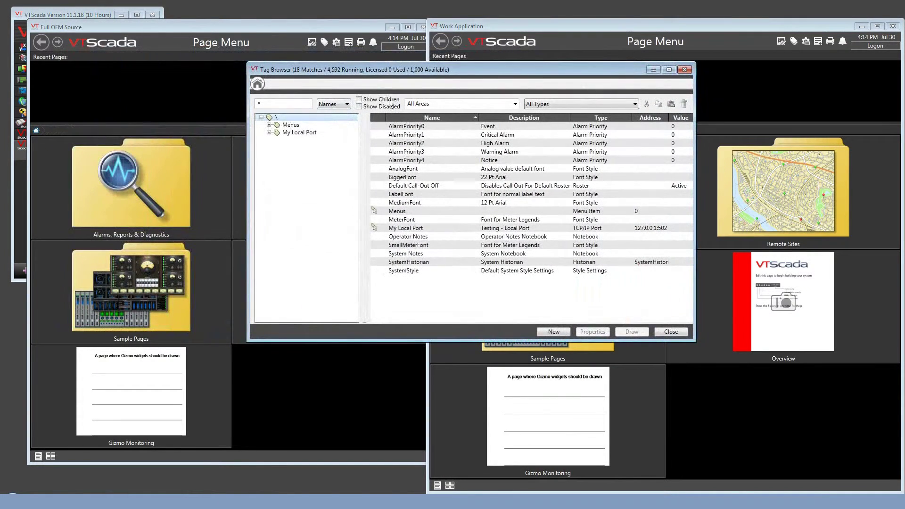
{"action": "left_click", "coordinate": [269, 133]}
Set the Virtual Modbus tag's description to 'Work Description' and save it
{"action": "right_click", "coordinate": [307, 143]}
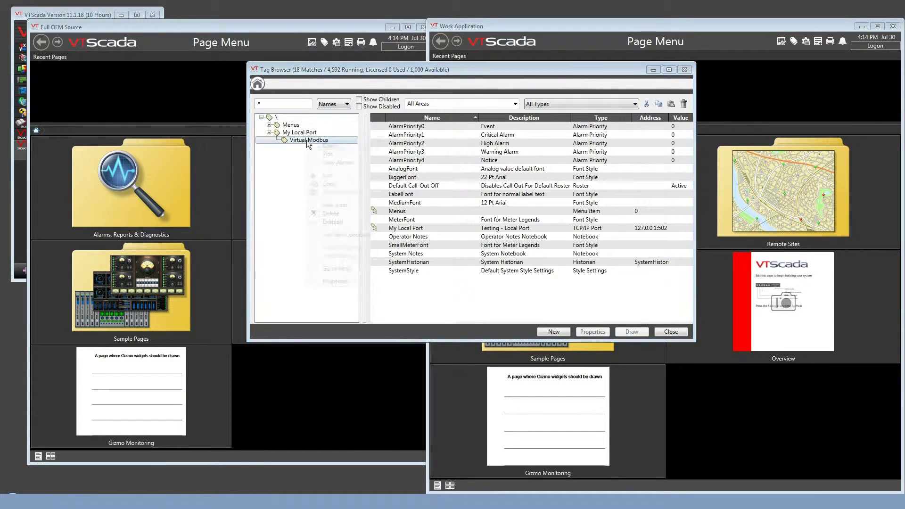
{"action": "left_click", "coordinate": [334, 282]}
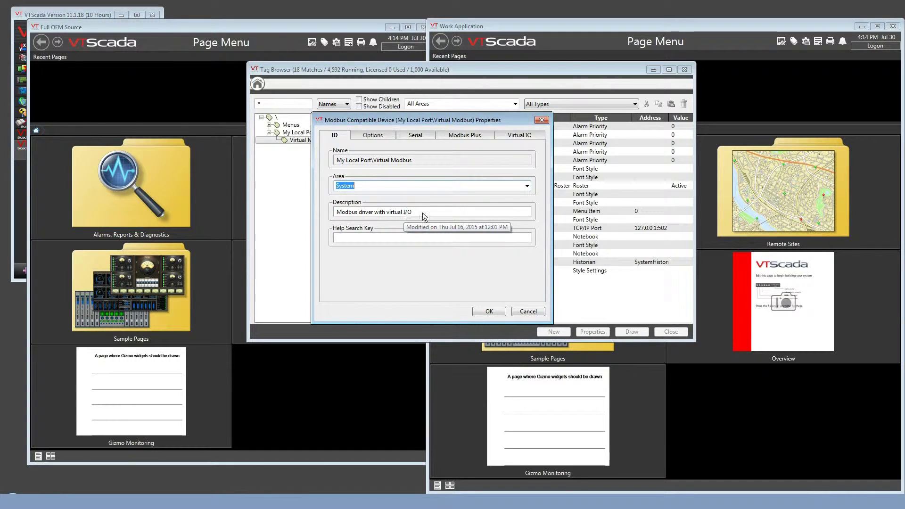
{"action": "key", "text": "Tab"}
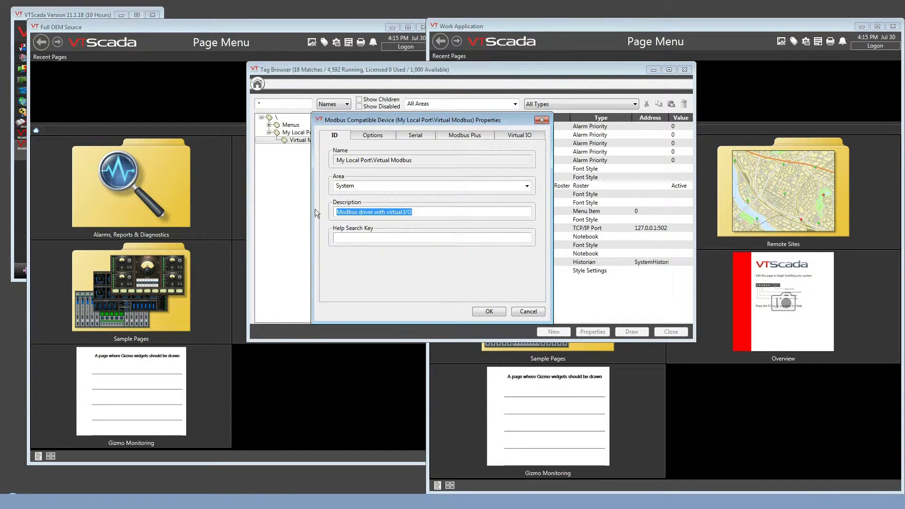
{"action": "type", "text": "Work Description"}
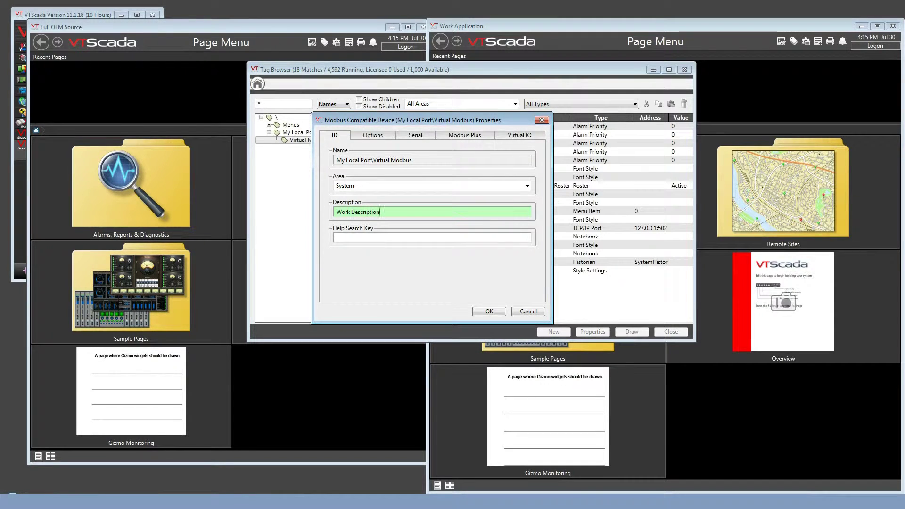
{"action": "left_click", "coordinate": [481, 313]}
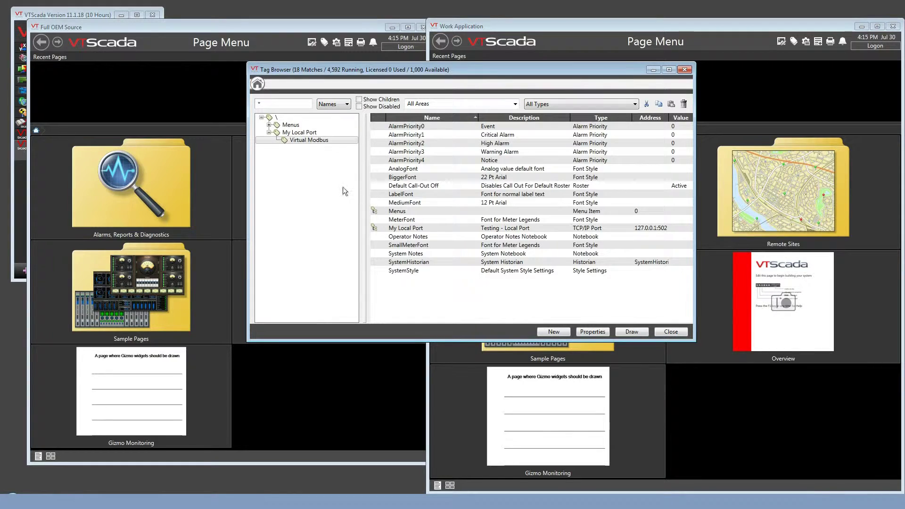
Add a GizmoType child tag named 'Local Gizmo' under Virtual Modbus, then close the Tag Browser
{"action": "right_click", "coordinate": [321, 140]}
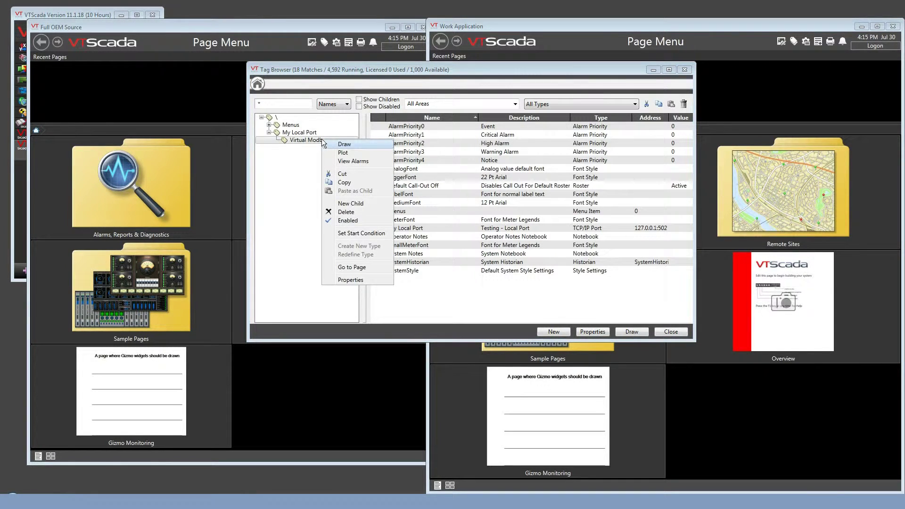
{"action": "left_click", "coordinate": [348, 203]}
{"action": "left_click", "coordinate": [519, 215]}
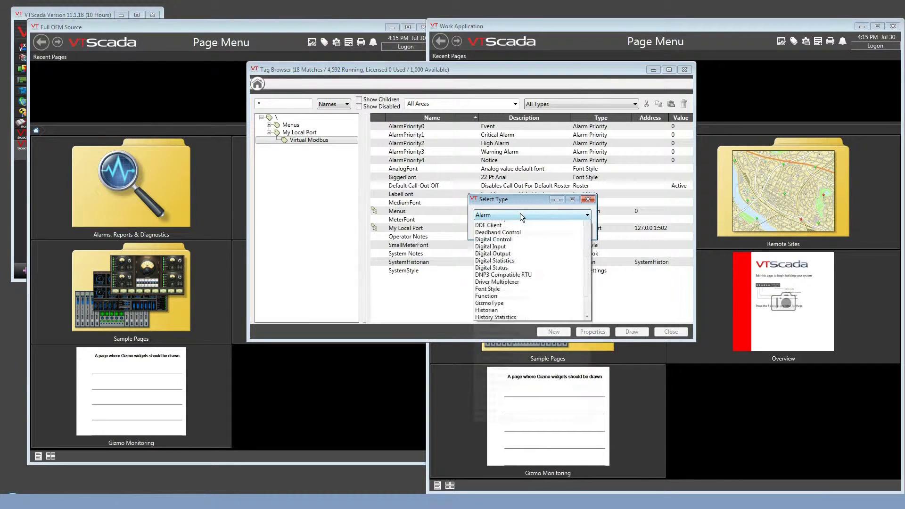
{"action": "scroll", "coordinate": [519, 235], "scroll_direction": "down", "scroll_amount": 2}
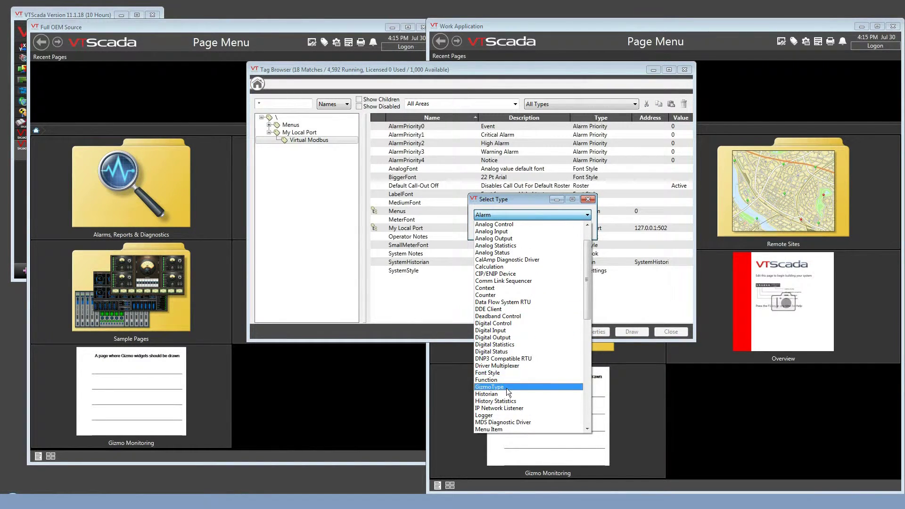
{"action": "left_click", "coordinate": [517, 386]}
{"action": "left_click", "coordinate": [537, 229]}
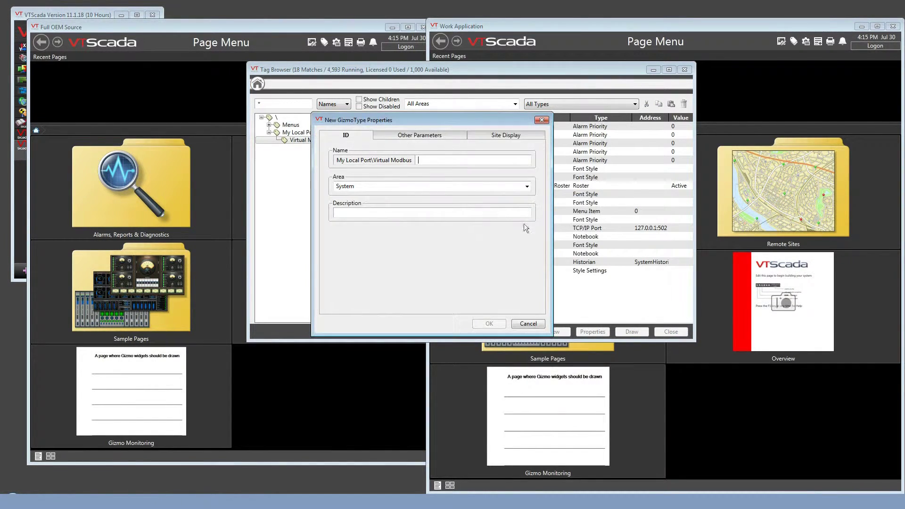
{"action": "type", "text": "Loca"}
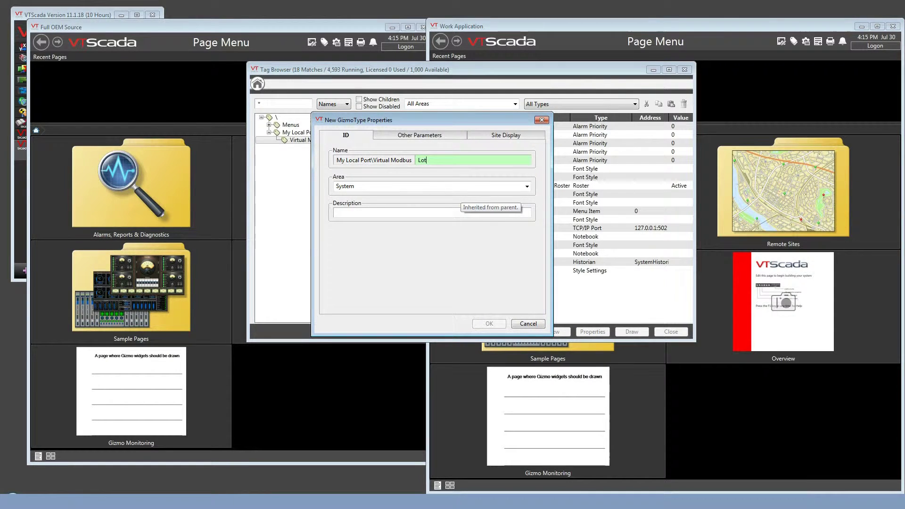
{"action": "type", "text": "l Gizmo"}
{"action": "key", "text": "Tab"}
{"action": "key", "text": "Tab"}
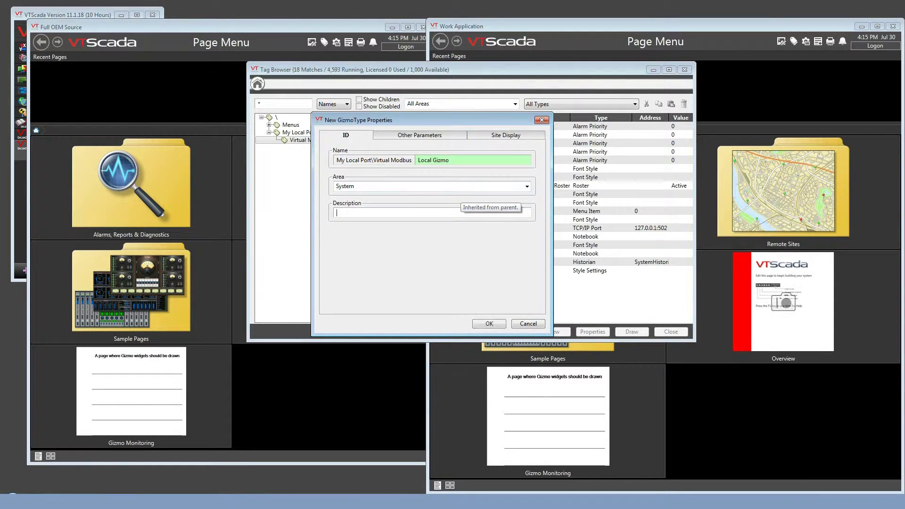
{"action": "left_click", "coordinate": [496, 324]}
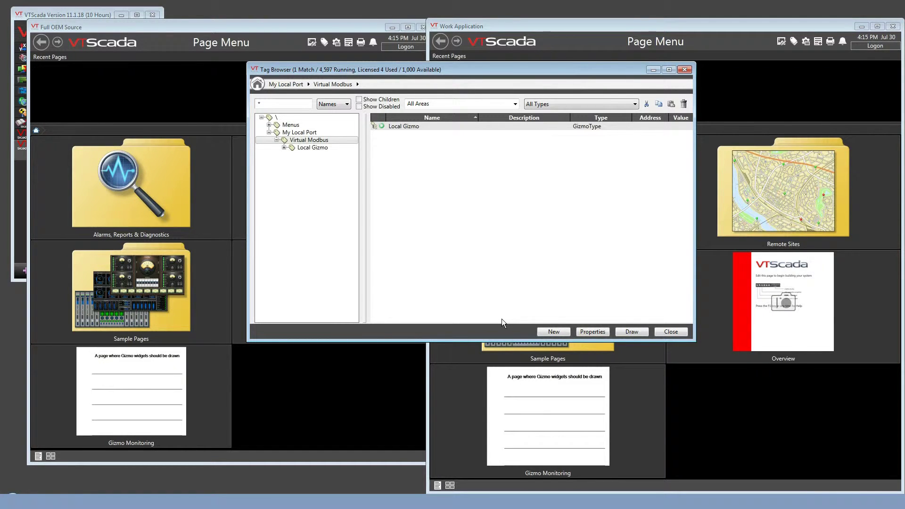
{"action": "left_click", "coordinate": [678, 329]}
Open the Full OEM Source Tag Browser and expand My Local Port
{"action": "left_click", "coordinate": [291, 27]}
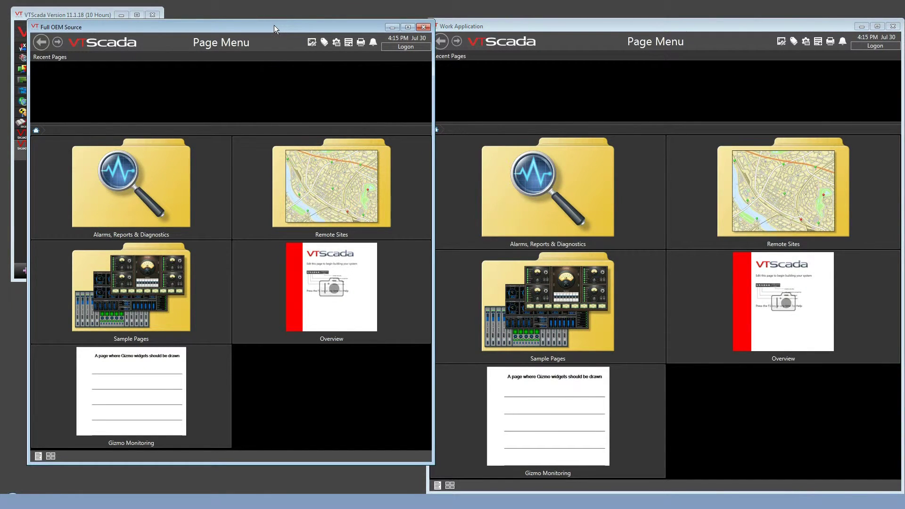
{"action": "left_click", "coordinate": [325, 42]}
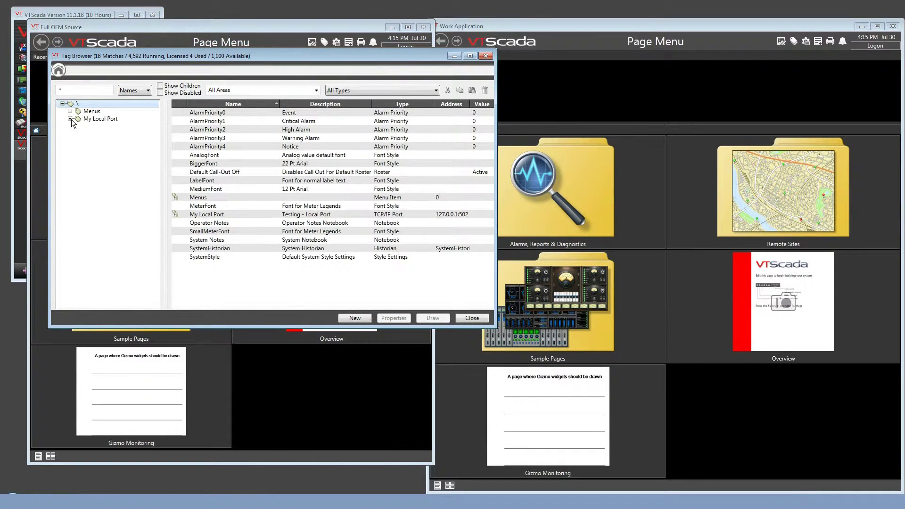
{"action": "left_click", "coordinate": [71, 119]}
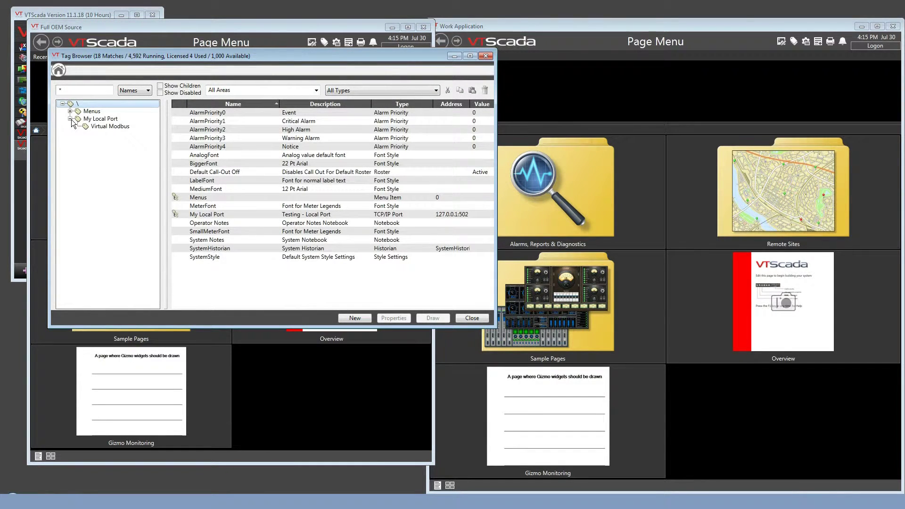
Give Virtual Modbus the description 'OEM description' and Help Search Key 10, and save
{"action": "right_click", "coordinate": [123, 127]}
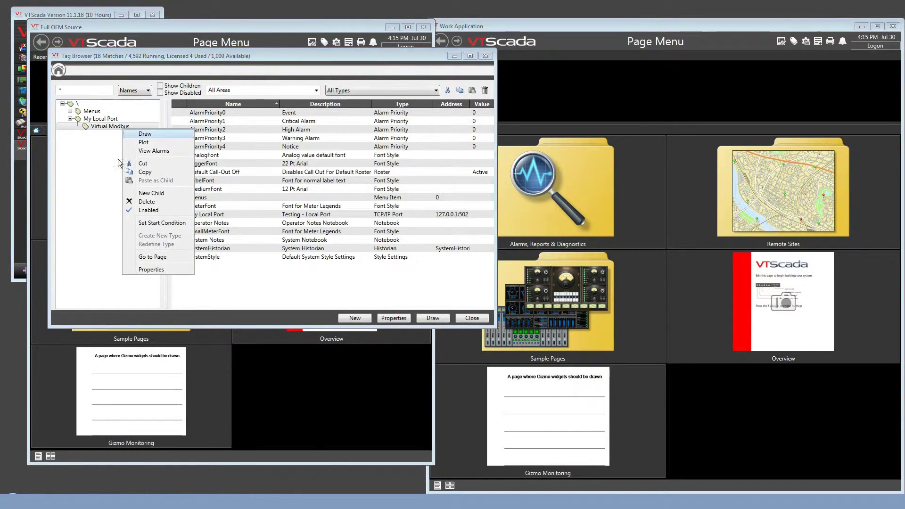
{"action": "left_click", "coordinate": [154, 269]}
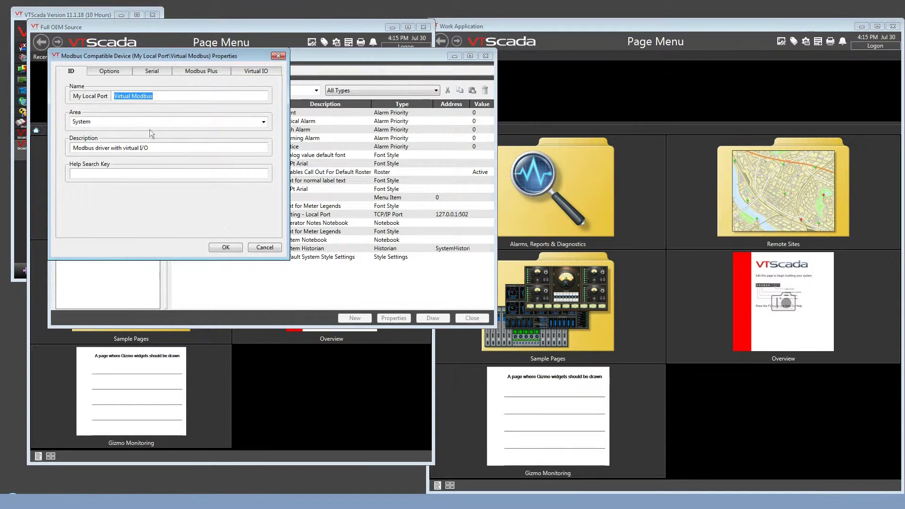
{"action": "left_click_drag", "start_coordinate": [163, 57], "coordinate": [285, 90]}
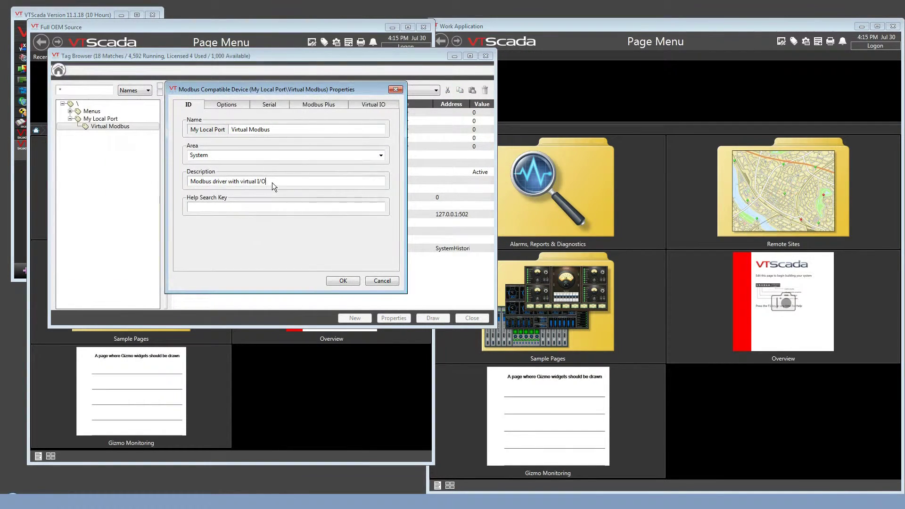
{"action": "left_click_drag", "start_coordinate": [272, 182], "coordinate": [181, 188]}
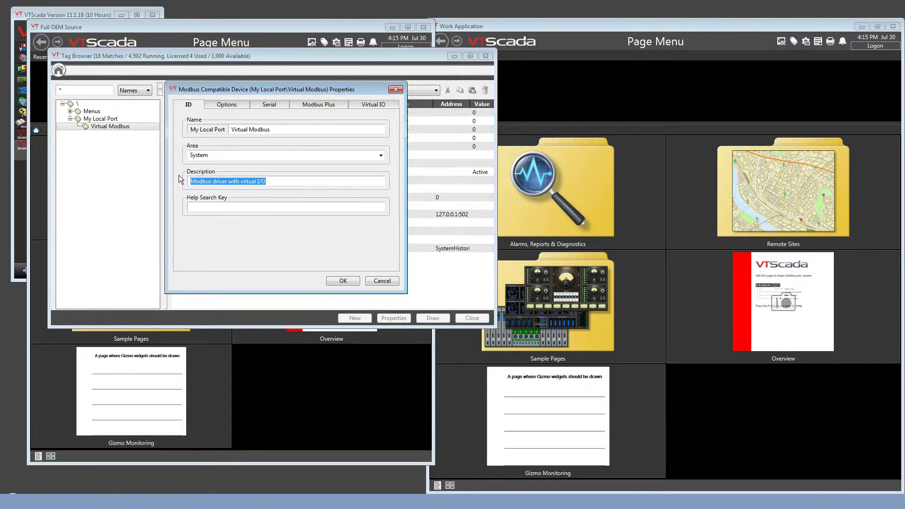
{"action": "type", "text": "OEM description"}
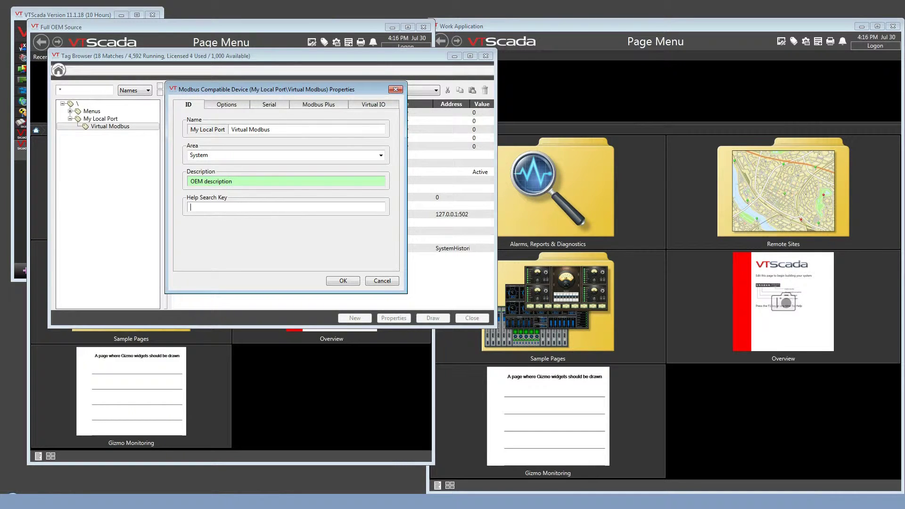
{"action": "type", "text": "10"}
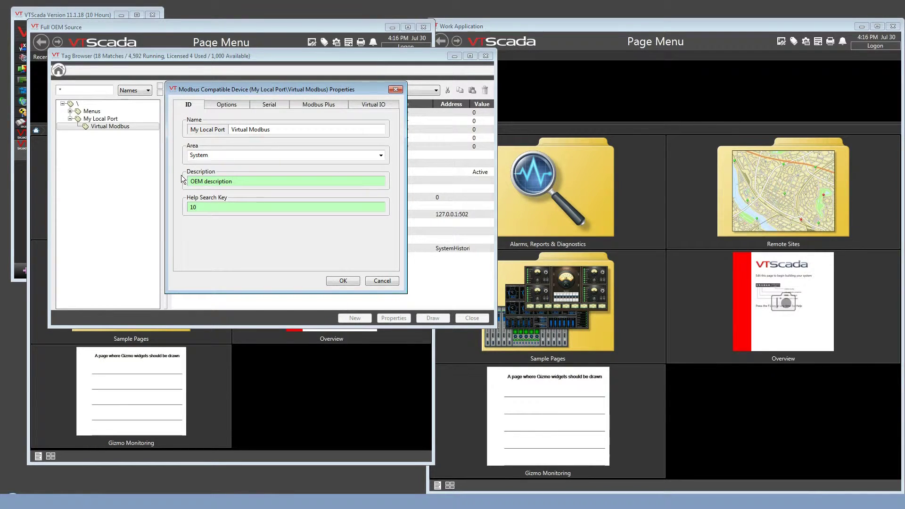
{"action": "left_click", "coordinate": [345, 281]}
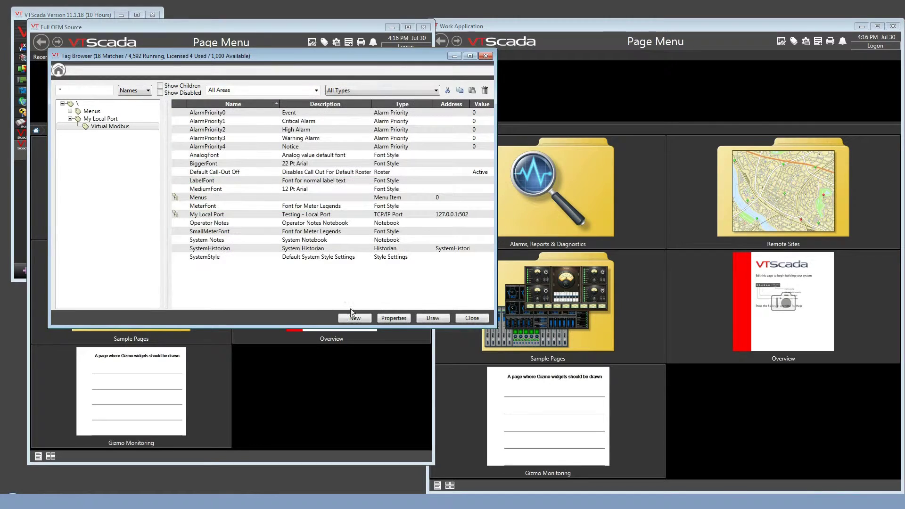
Close the OEM Tag Browser and open Work Application's Tag Browser
{"action": "left_click", "coordinate": [468, 321]}
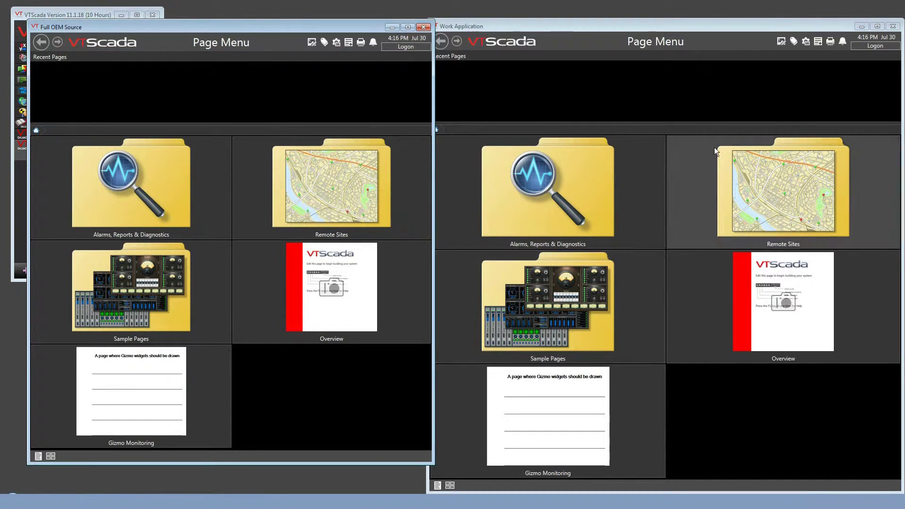
{"action": "left_click", "coordinate": [704, 29]}
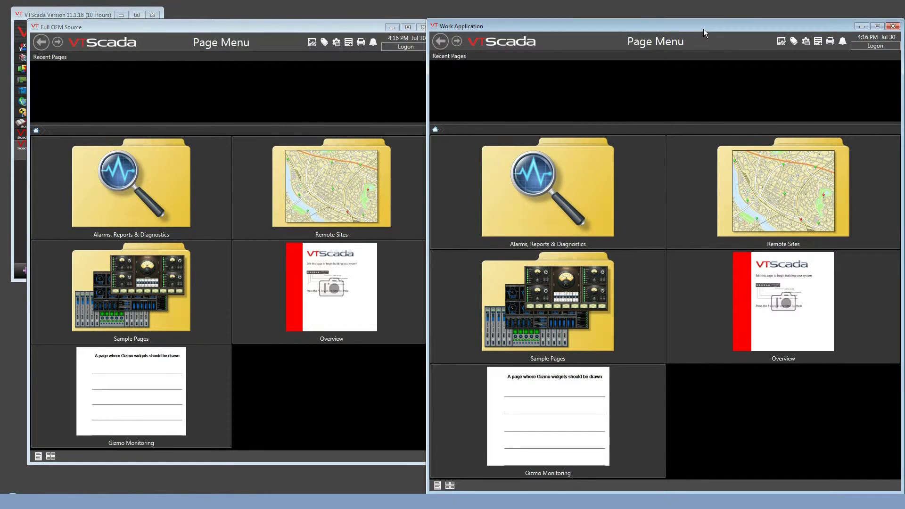
{"action": "left_click", "coordinate": [794, 44]}
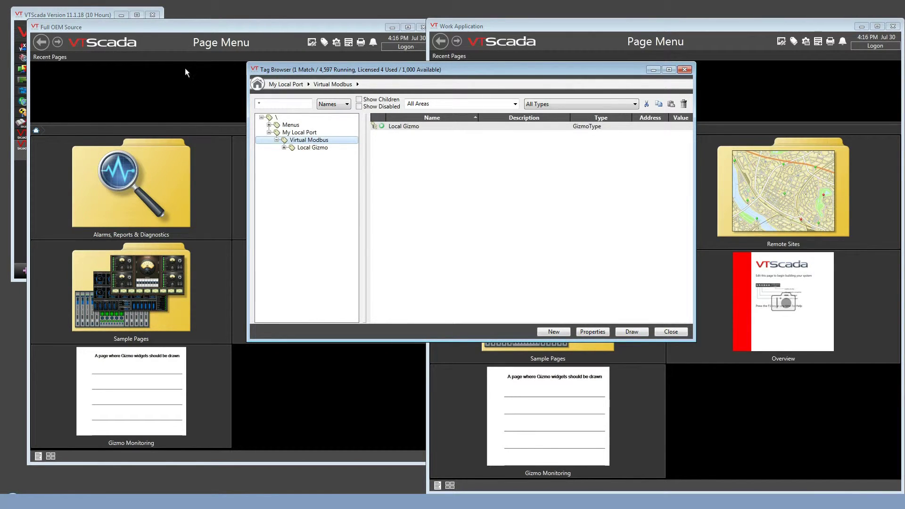
{"action": "right_click", "coordinate": [321, 144]}
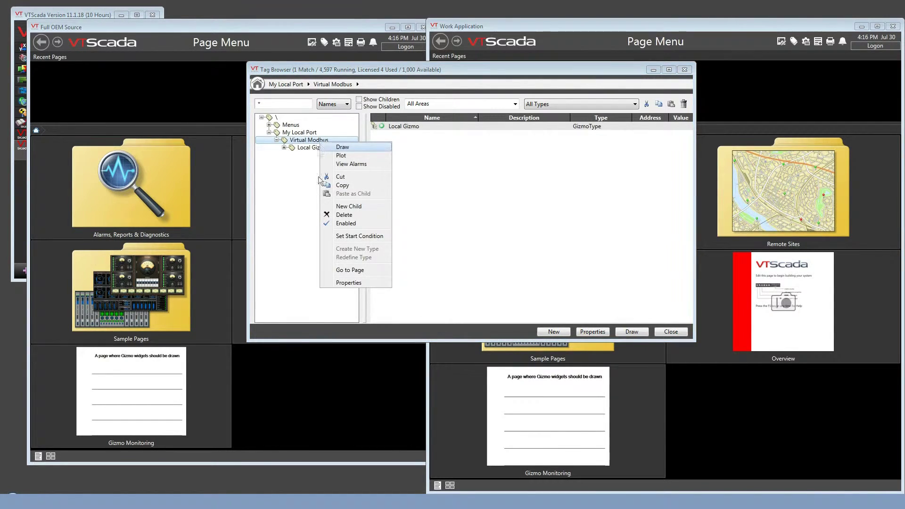
{"action": "left_click", "coordinate": [349, 282]}
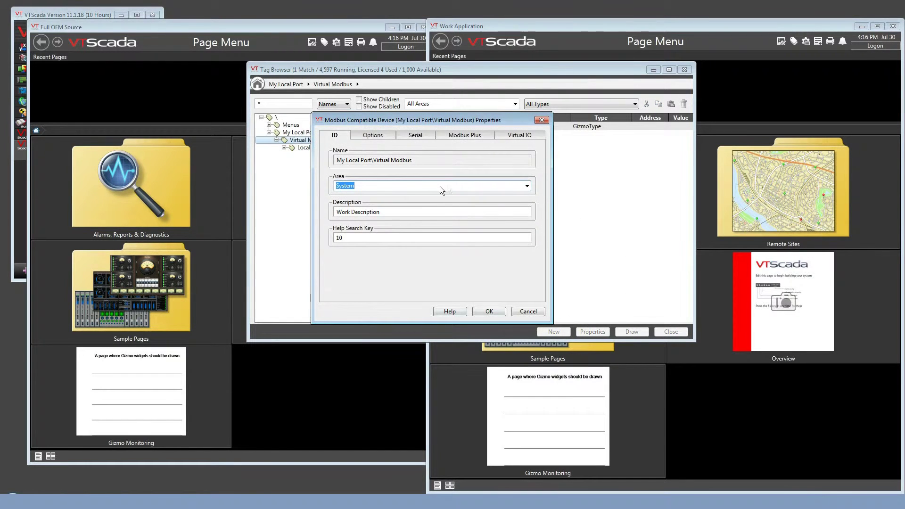
{"action": "left_click_drag", "start_coordinate": [380, 213], "coordinate": [336, 218]}
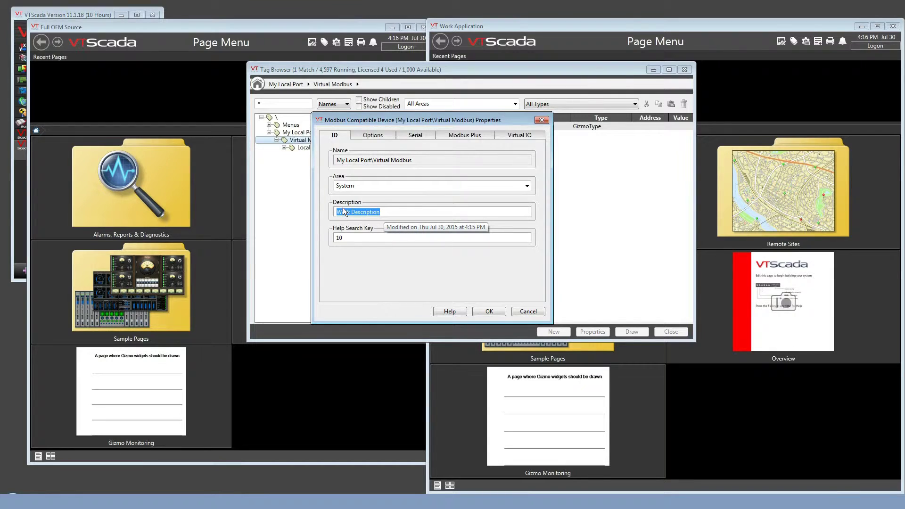
{"action": "left_click", "coordinate": [361, 237]}
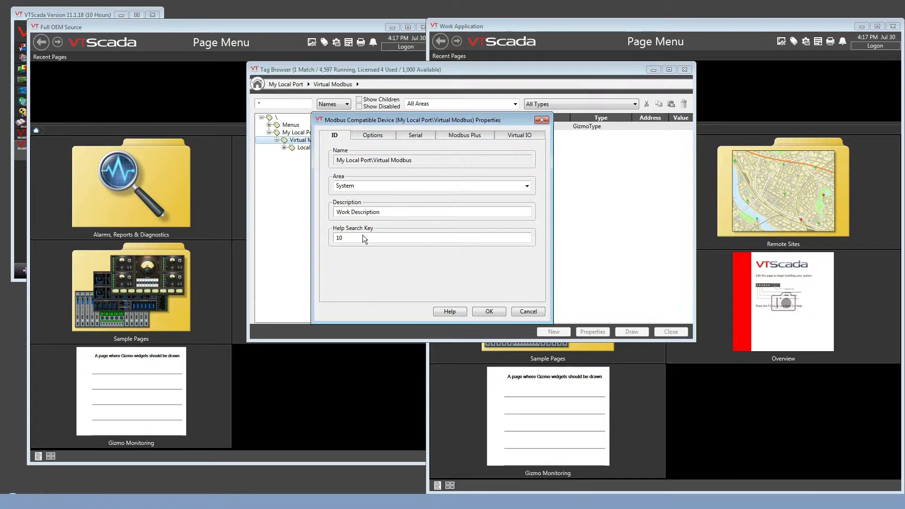
{"action": "left_click", "coordinate": [525, 312]}
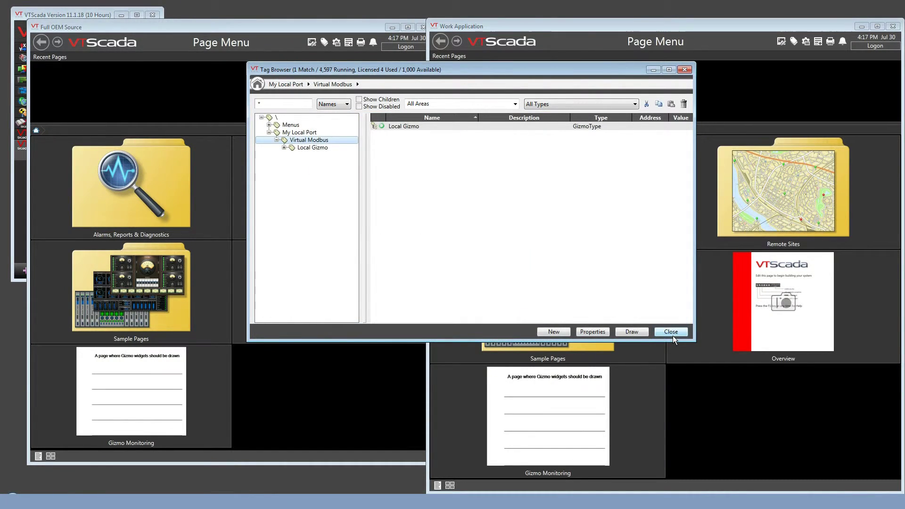
{"action": "left_click", "coordinate": [672, 333]}
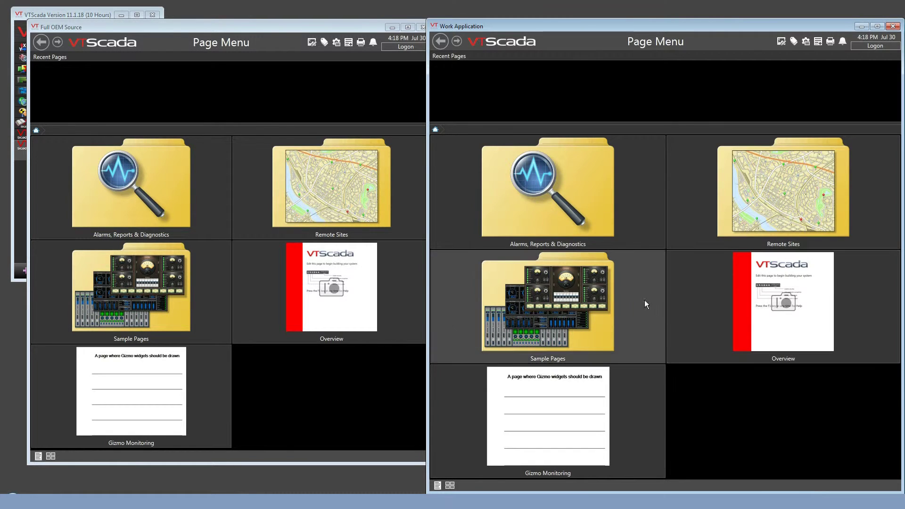
Bring the Full OEM Source window to the front
{"action": "left_click", "coordinate": [284, 27]}
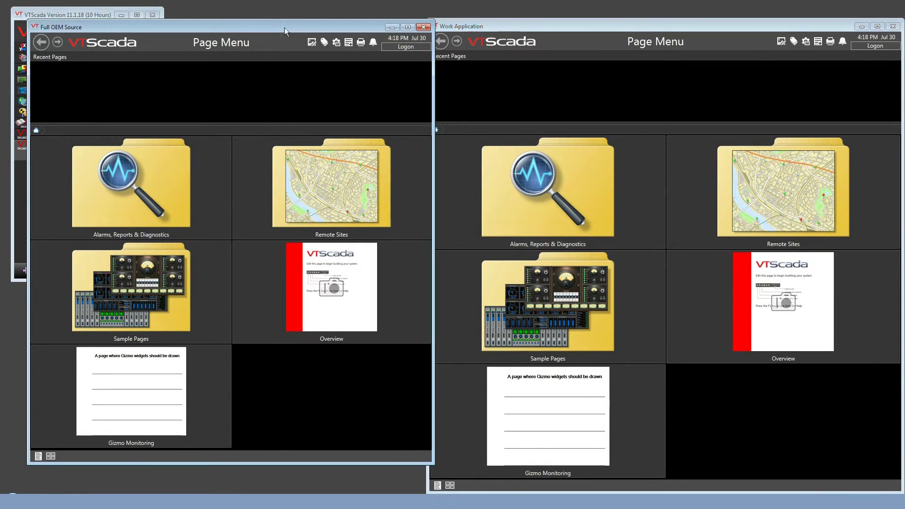
Open the Gizmo Monitoring page in Idea Studio and select its five lines
{"action": "left_click", "coordinate": [185, 370]}
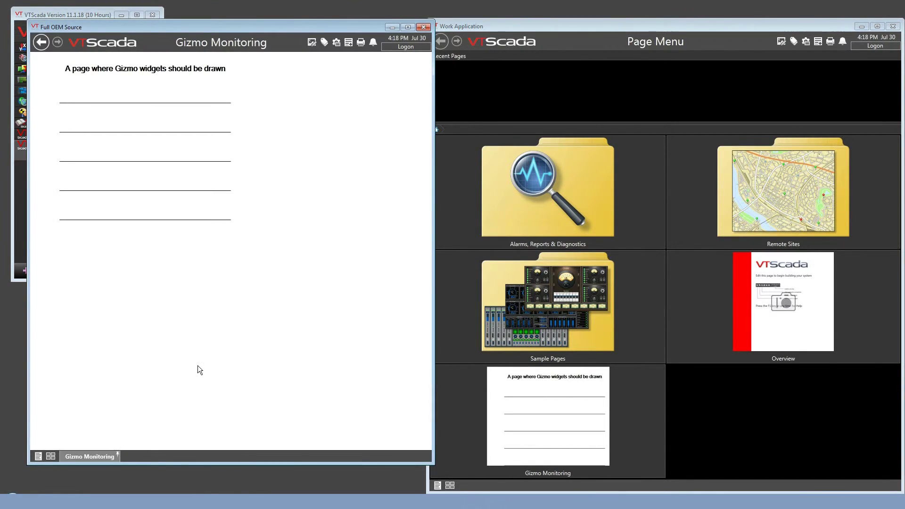
{"action": "left_click", "coordinate": [313, 47]}
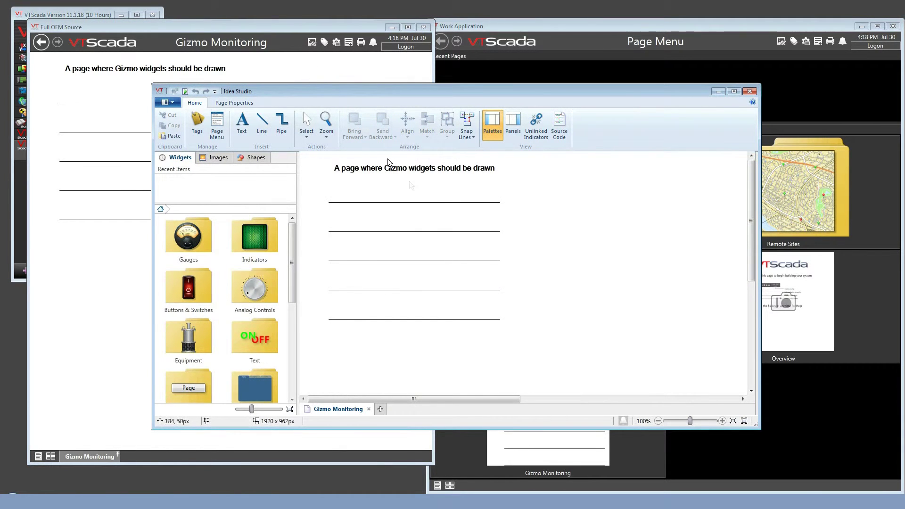
{"action": "left_click_drag", "start_coordinate": [338, 195], "coordinate": [449, 364]}
Make the lines magenta with a 7-pixel outline weight and close Idea Studio
{"action": "left_click", "coordinate": [246, 133]}
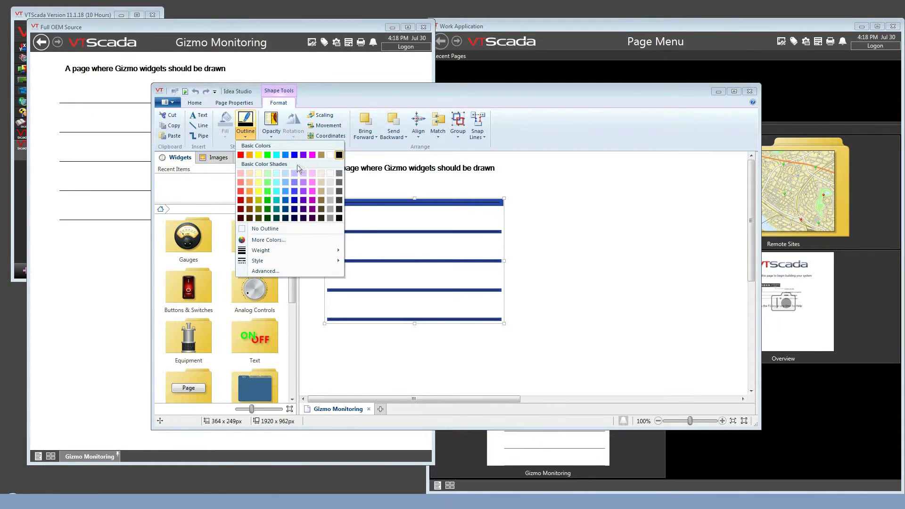
{"action": "left_click", "coordinate": [312, 155]}
{"action": "left_click", "coordinate": [246, 135]}
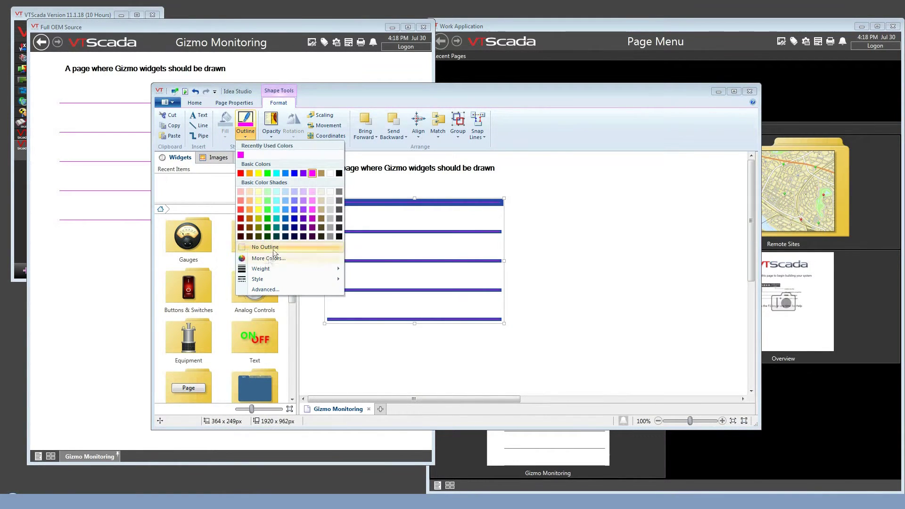
{"action": "mouse_move", "coordinate": [271, 270]}
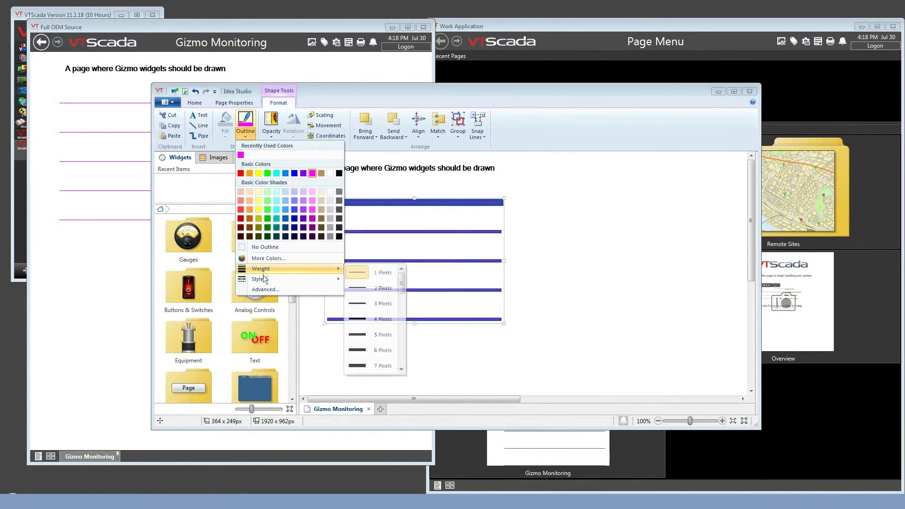
{"action": "left_click", "coordinate": [377, 366]}
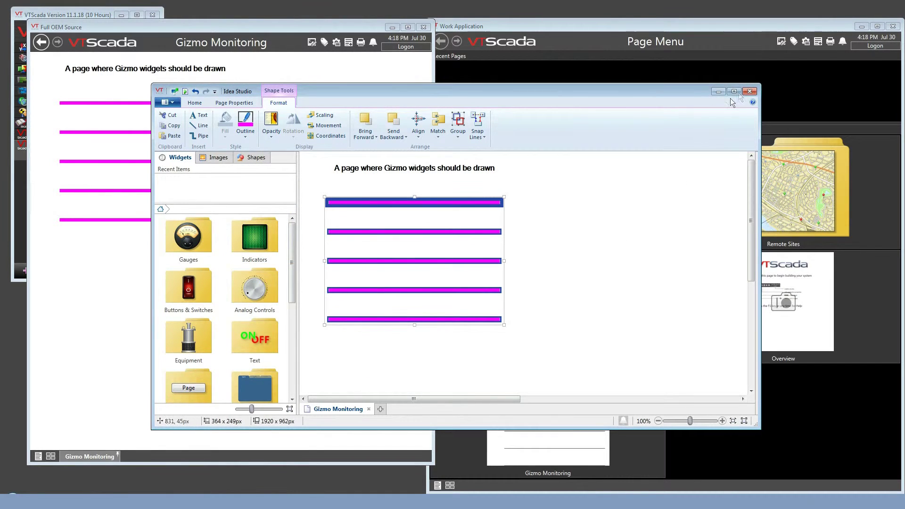
{"action": "left_click", "coordinate": [749, 91]}
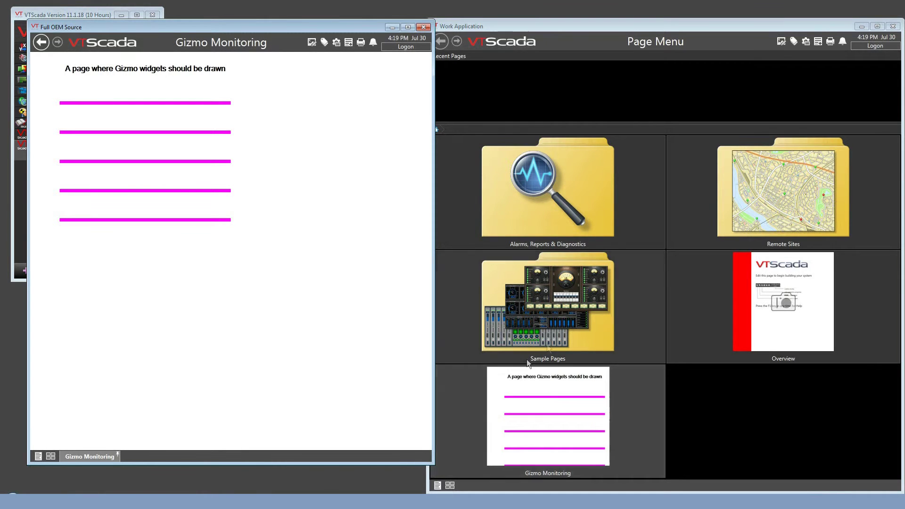
Open the Work Application's Gizmo Monitoring page in Idea Studio to check the five magenta lines, then close it
{"action": "left_click", "coordinate": [555, 416]}
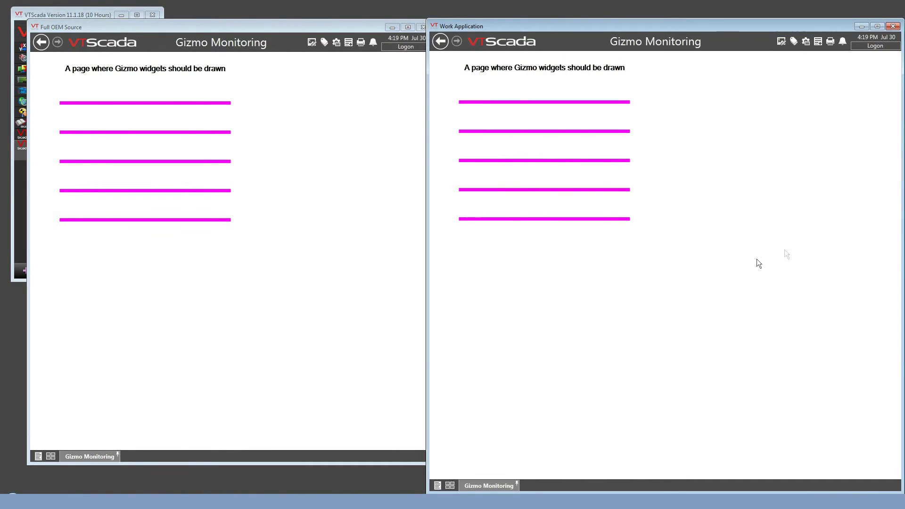
{"action": "left_click", "coordinate": [781, 41]}
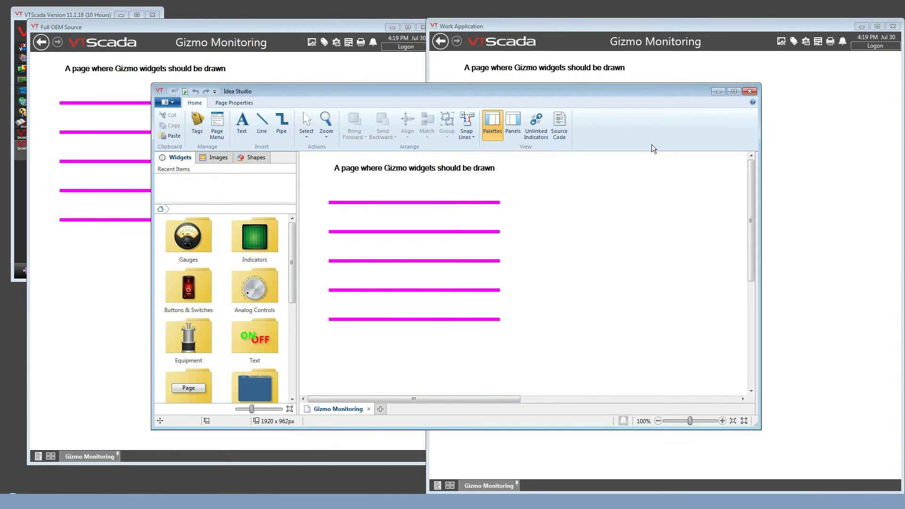
{"action": "left_click", "coordinate": [750, 92]}
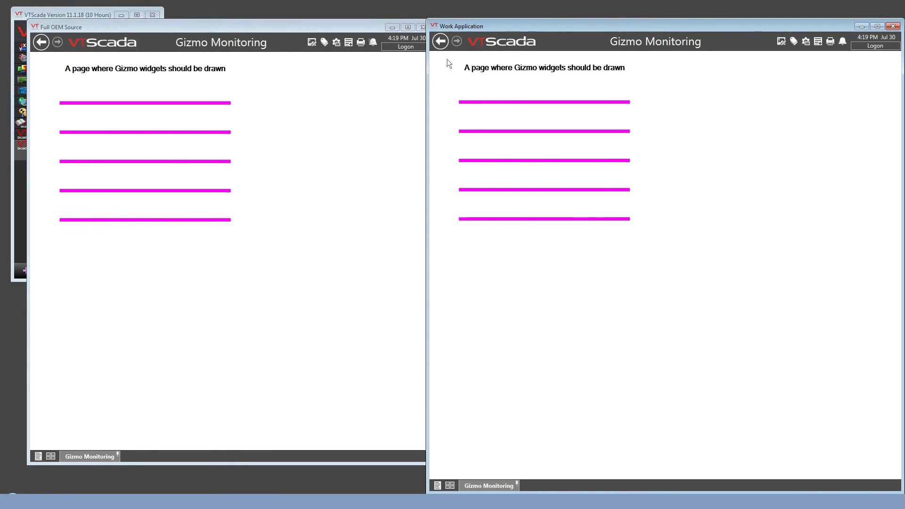
Delete the five magenta lines from Full OEM Source's Gizmo Monitoring page in Idea Studio
{"action": "left_click", "coordinate": [309, 30]}
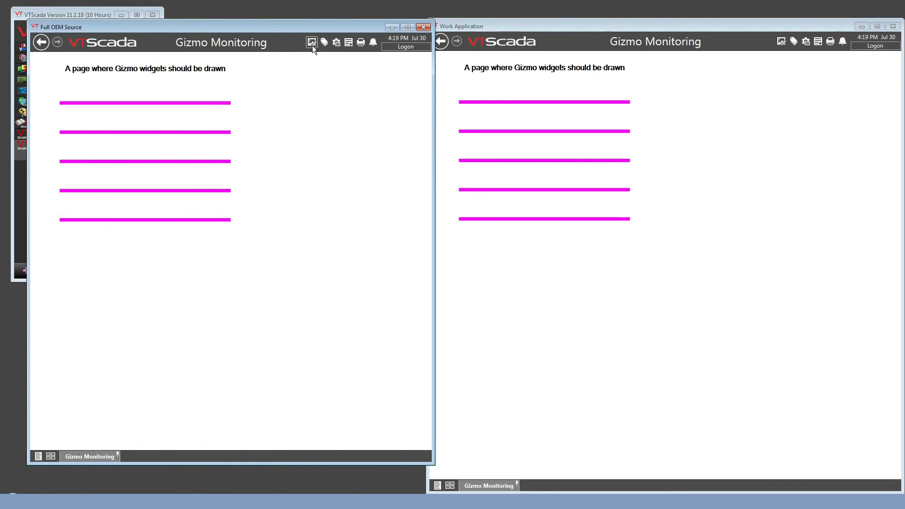
{"action": "left_click", "coordinate": [312, 46]}
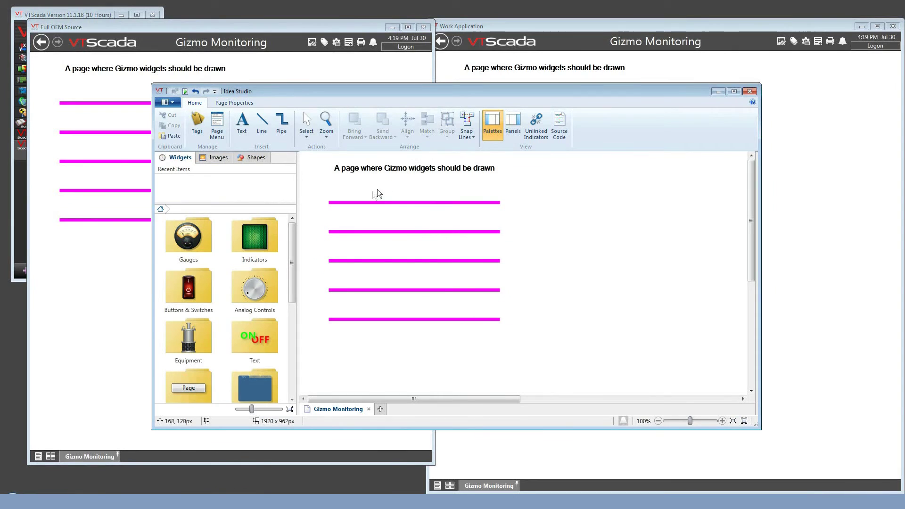
{"action": "left_click_drag", "start_coordinate": [377, 191], "coordinate": [495, 383]}
{"action": "key", "text": "Delete"}
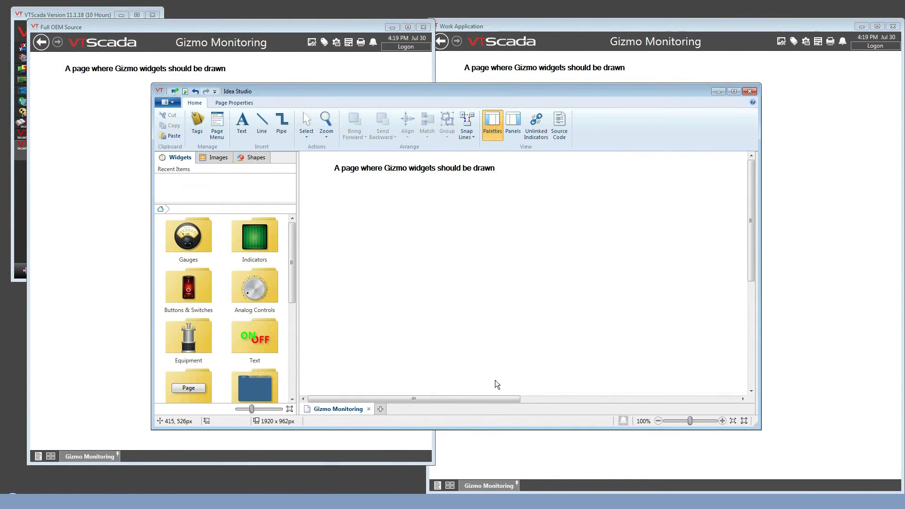
{"action": "left_click", "coordinate": [750, 92]}
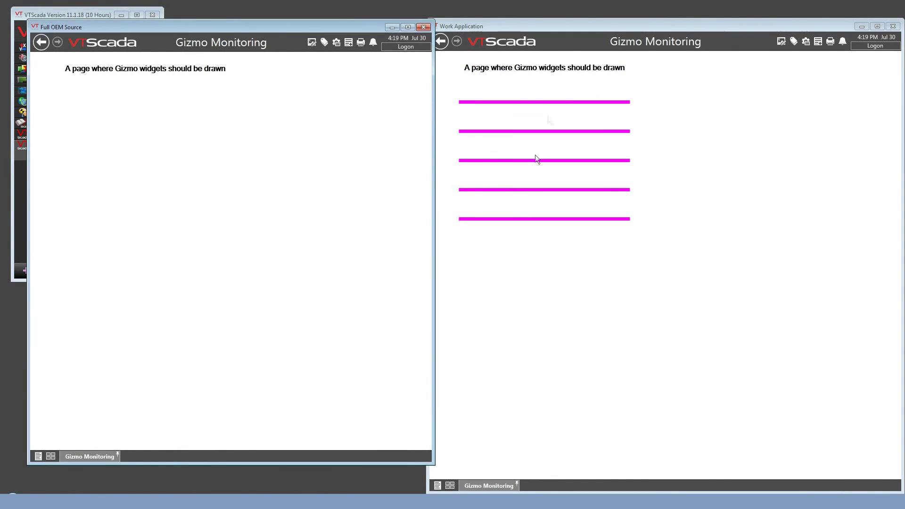